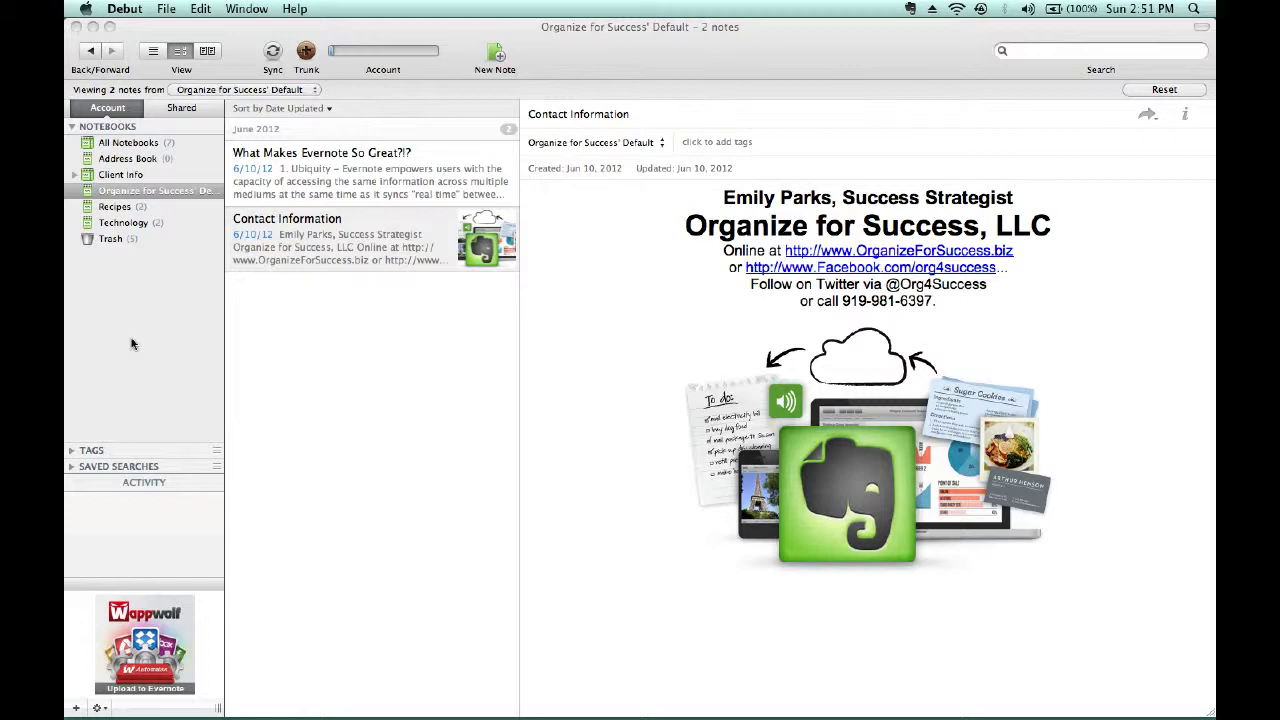
- Create a synchronized notebook named Lists
{"action": "right_click", "coordinate": [136, 148]}
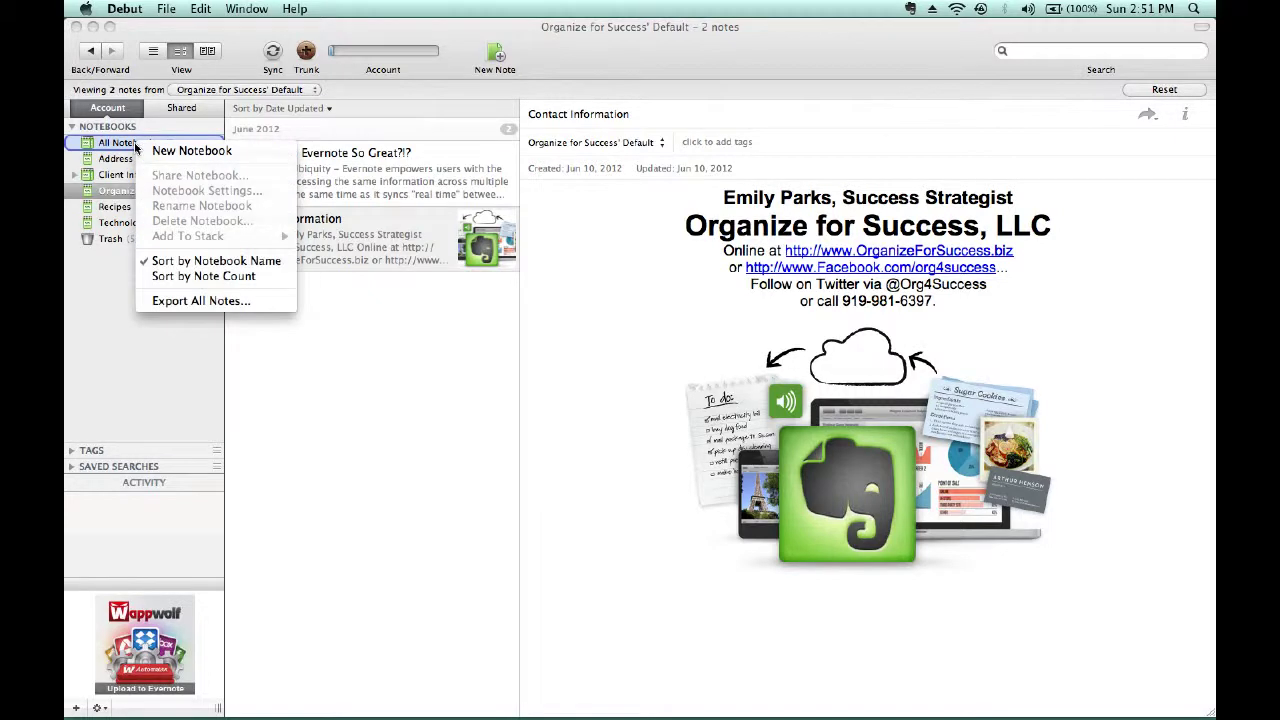
{"action": "left_click", "coordinate": [165, 155]}
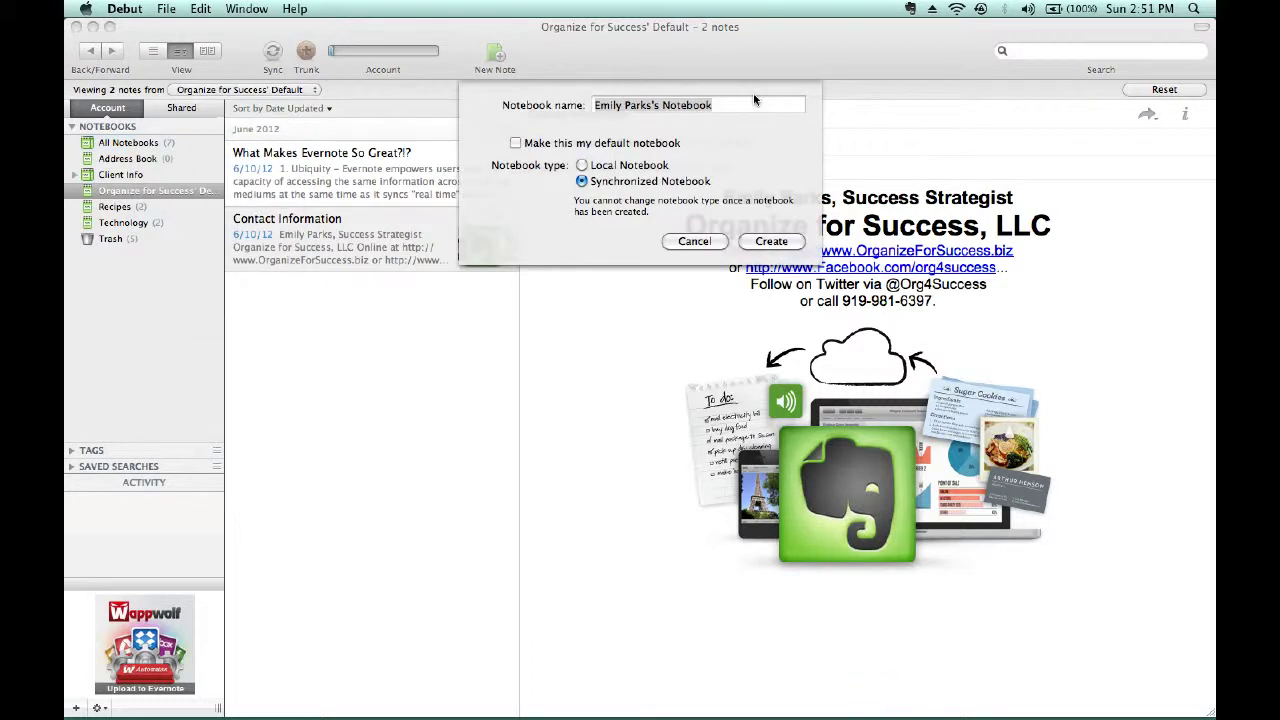
{"action": "left_click", "coordinate": [722, 106]}
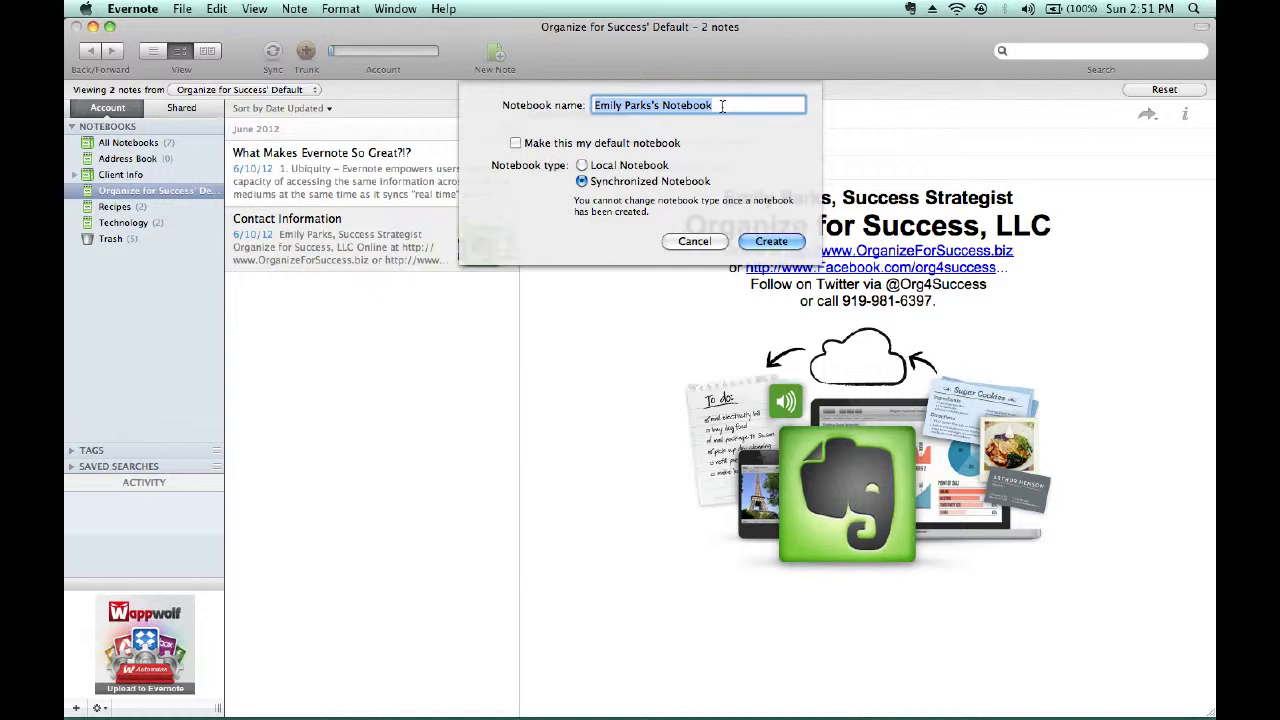
{"action": "type", "text": "Lists"}
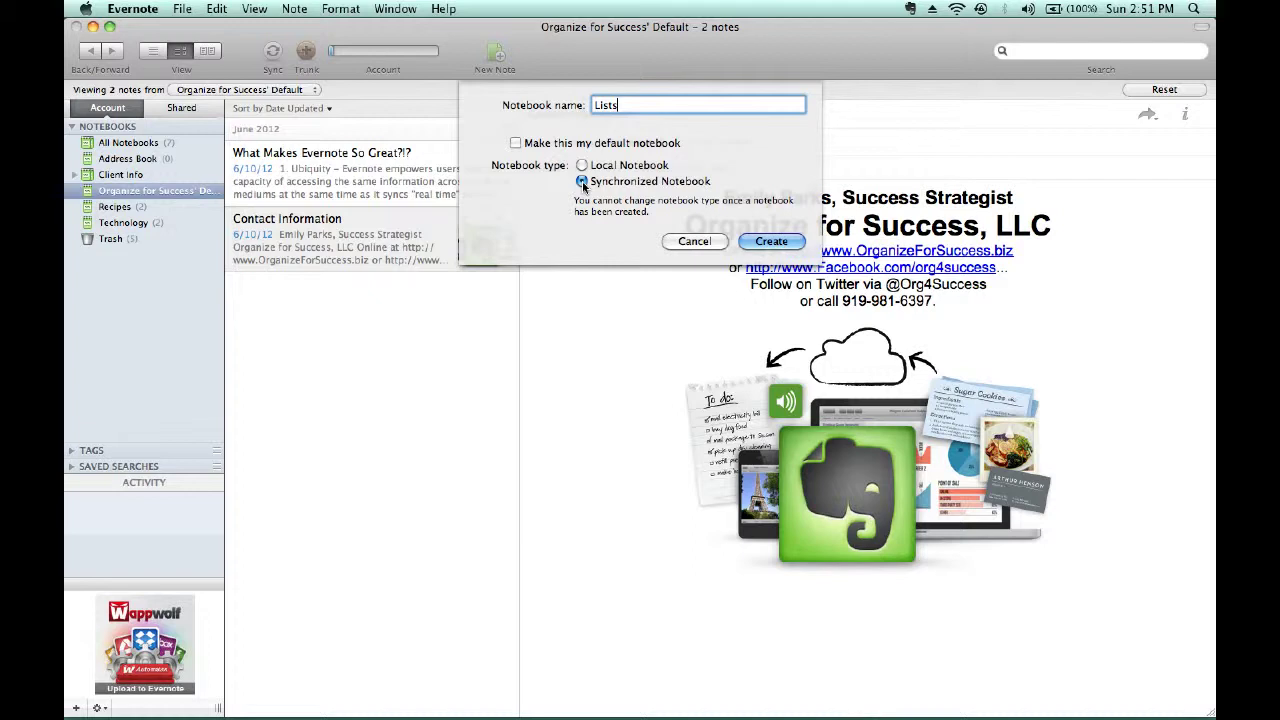
{"action": "left_click", "coordinate": [771, 242]}
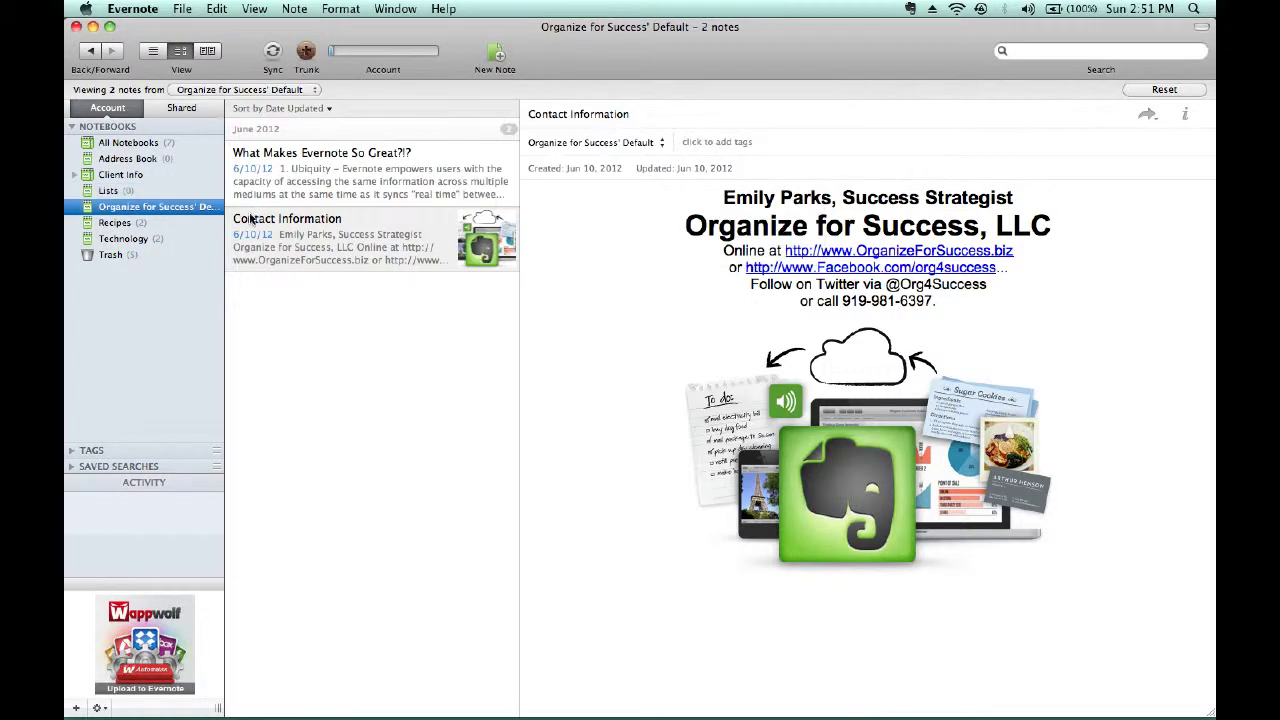
- Create a new note titled "Grocery List" in the Lists notebook
{"action": "left_click", "coordinate": [108, 192]}
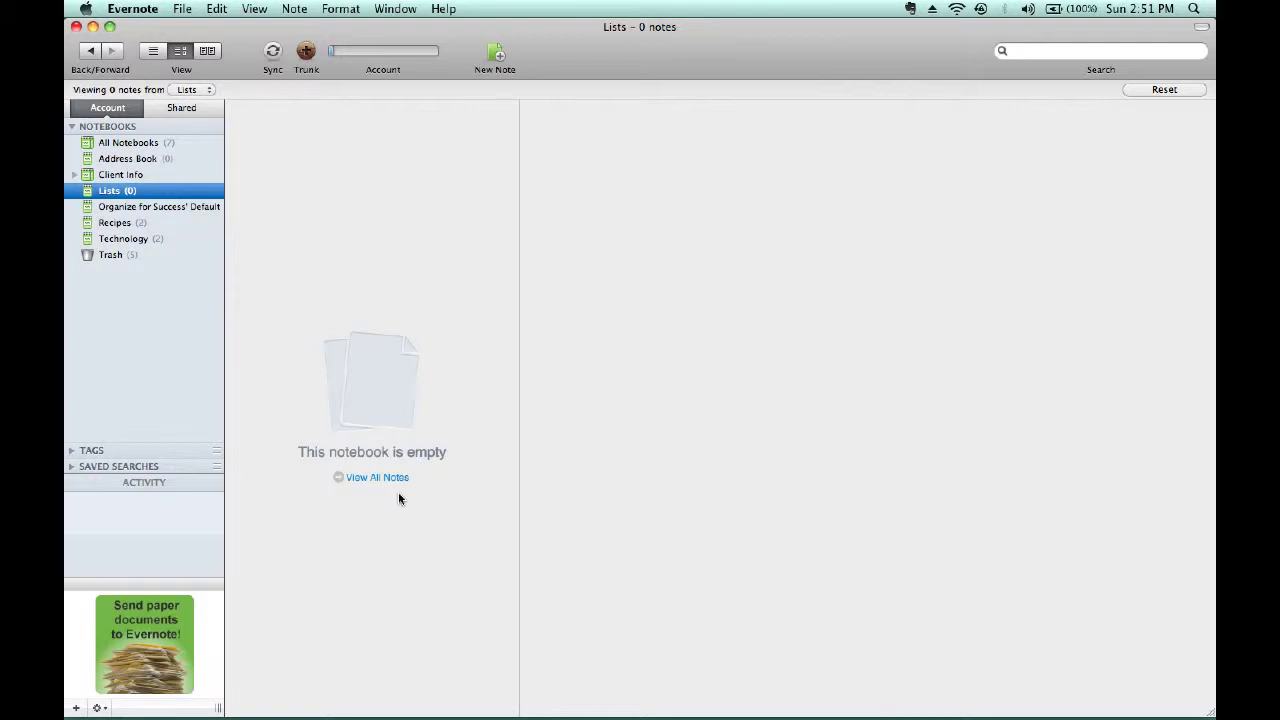
{"action": "left_click", "coordinate": [496, 56]}
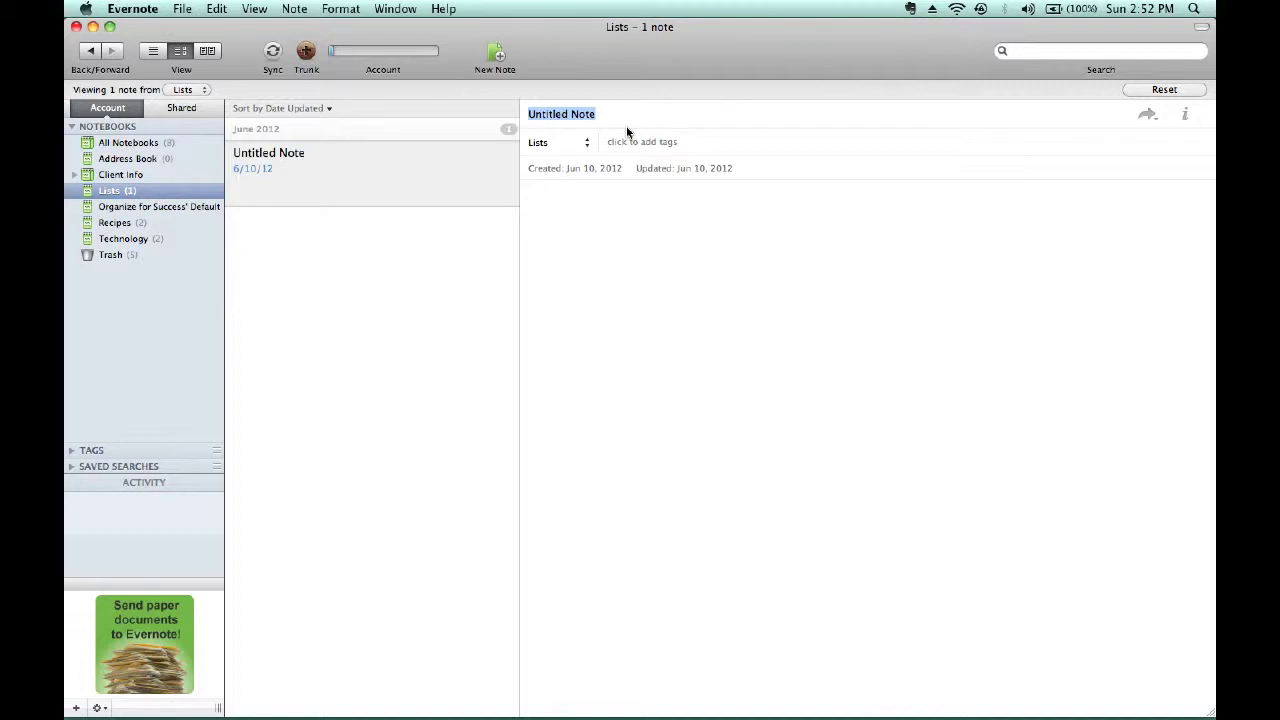
{"action": "type", "text": "Gro"}
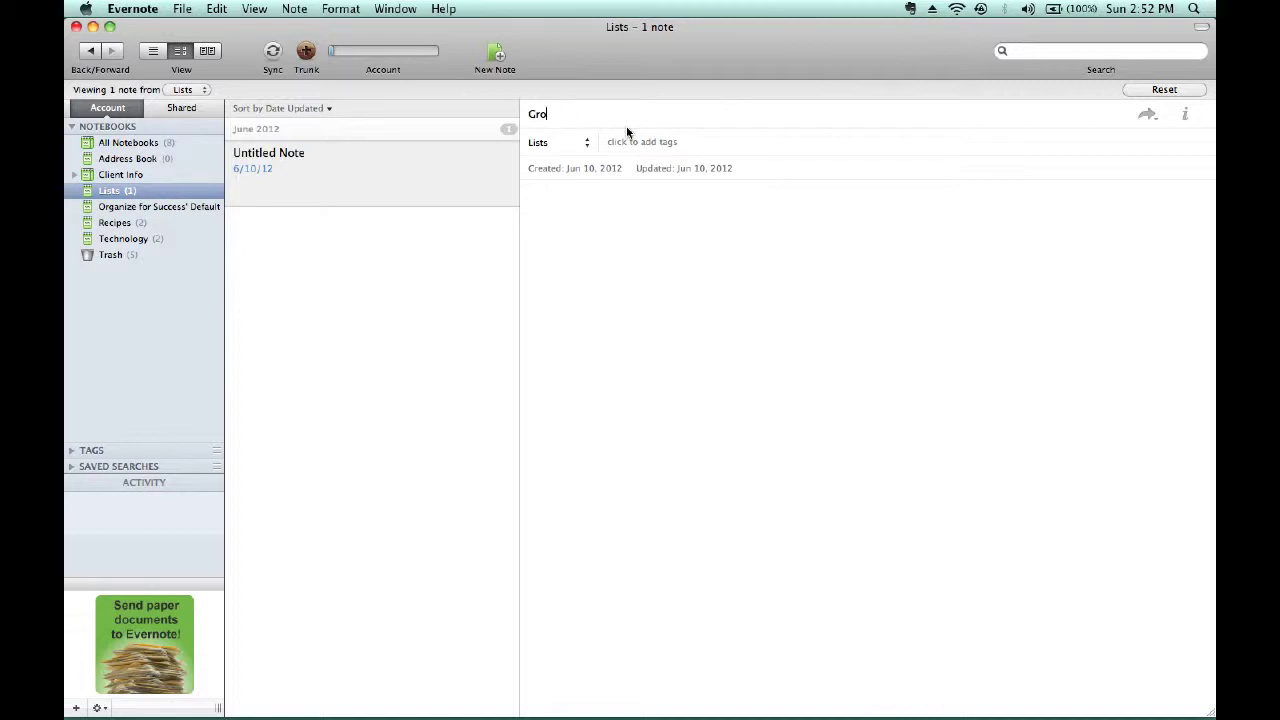
{"action": "type", "text": "cery List"}
- Start a checkbox list in the Grocery List note's body with Milk as its first item
{"action": "left_click", "coordinate": [696, 420]}
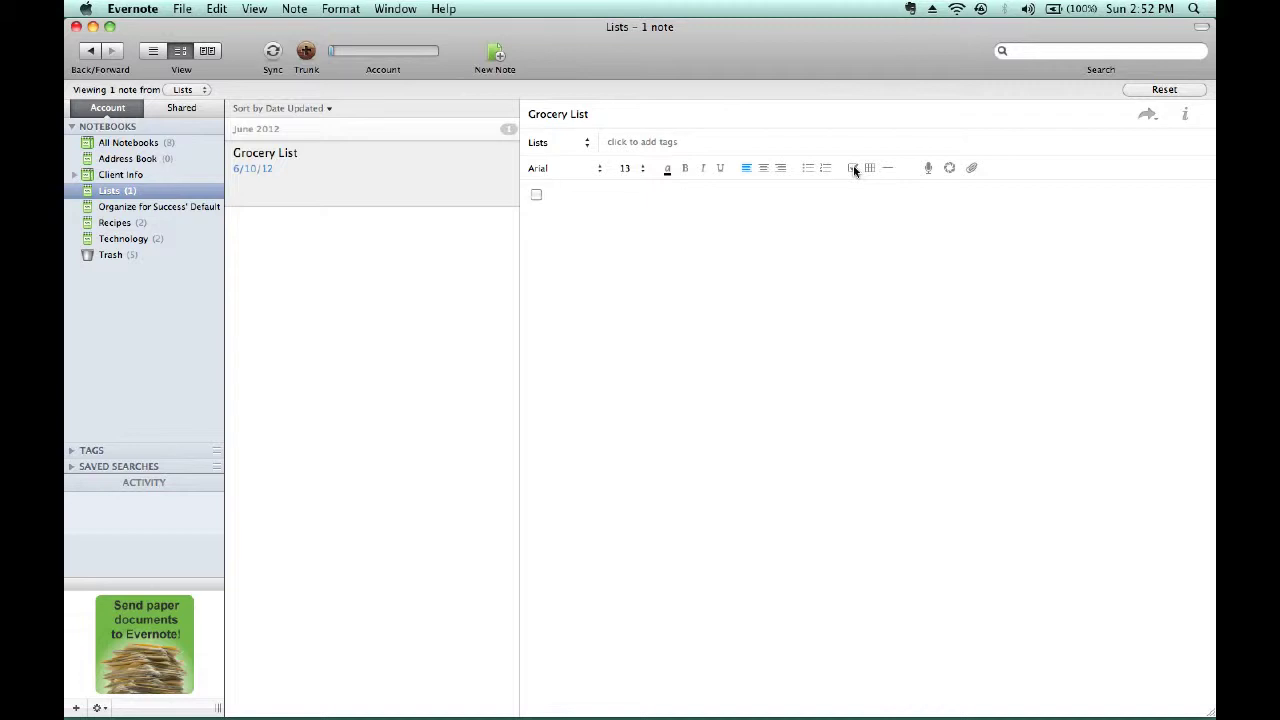
{"action": "type", "text": "Mike"}
{"action": "key", "text": "BackSpace"}
{"action": "key", "text": "BackSpace"}
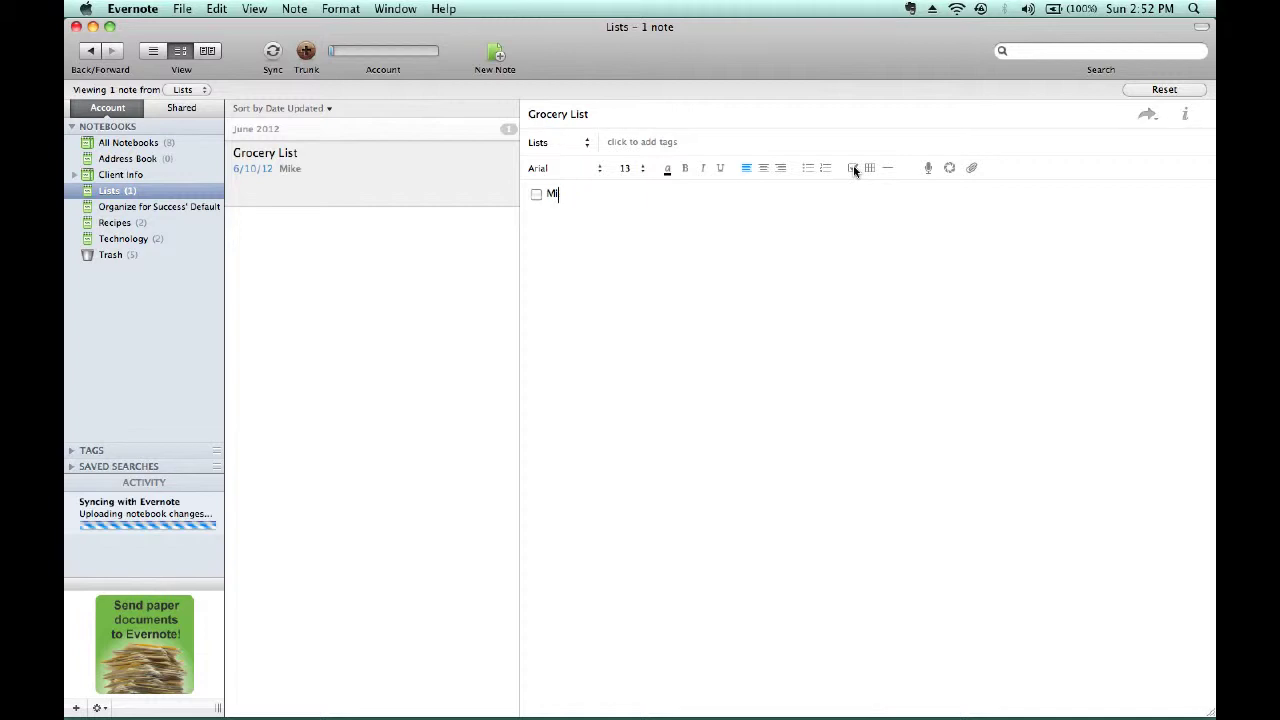
{"action": "type", "text": "lk"}
{"action": "key", "text": "Return"}
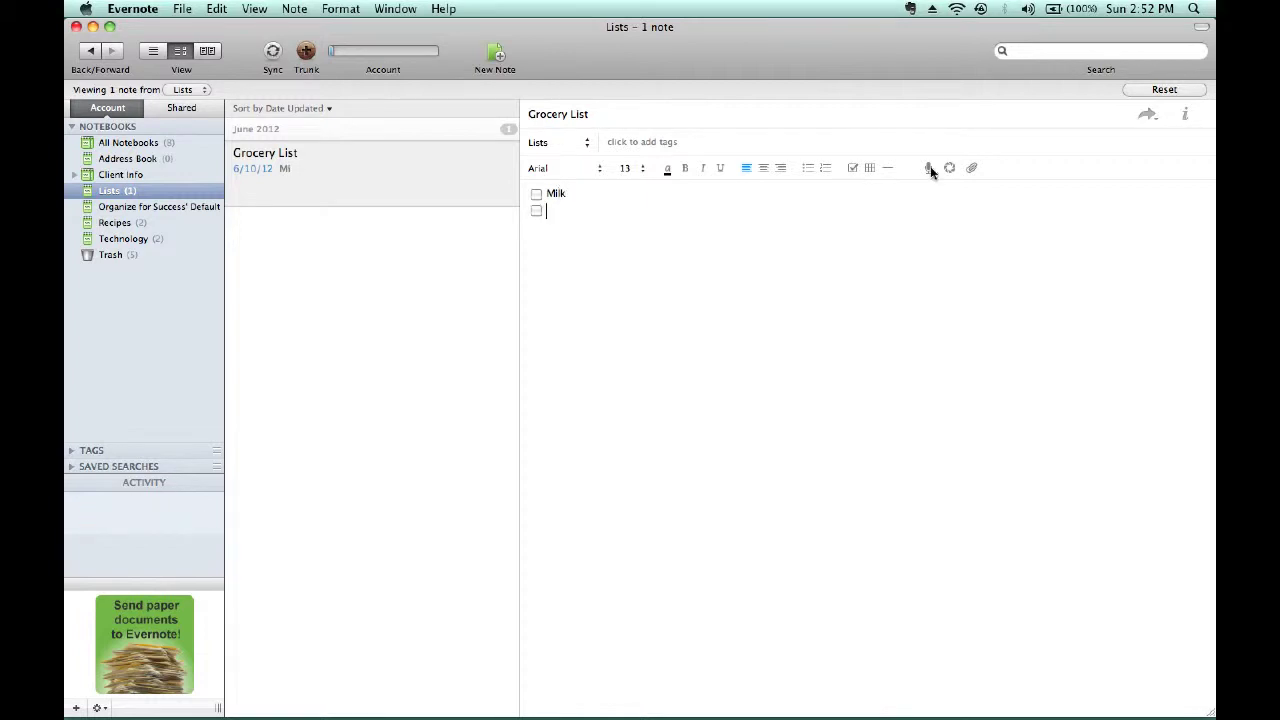
- Add Bread, Eggs and Peanut Butter as checkbox items below Milk
{"action": "left_click", "coordinate": [852, 168]}
{"action": "key", "text": "BackSpace"}
{"action": "type", "text": "Bread"}
{"action": "key", "text": "Return"}
{"action": "type", "text": "Eggs"}
{"action": "key", "text": "Return"}
{"action": "type", "text": "Peanut But"}
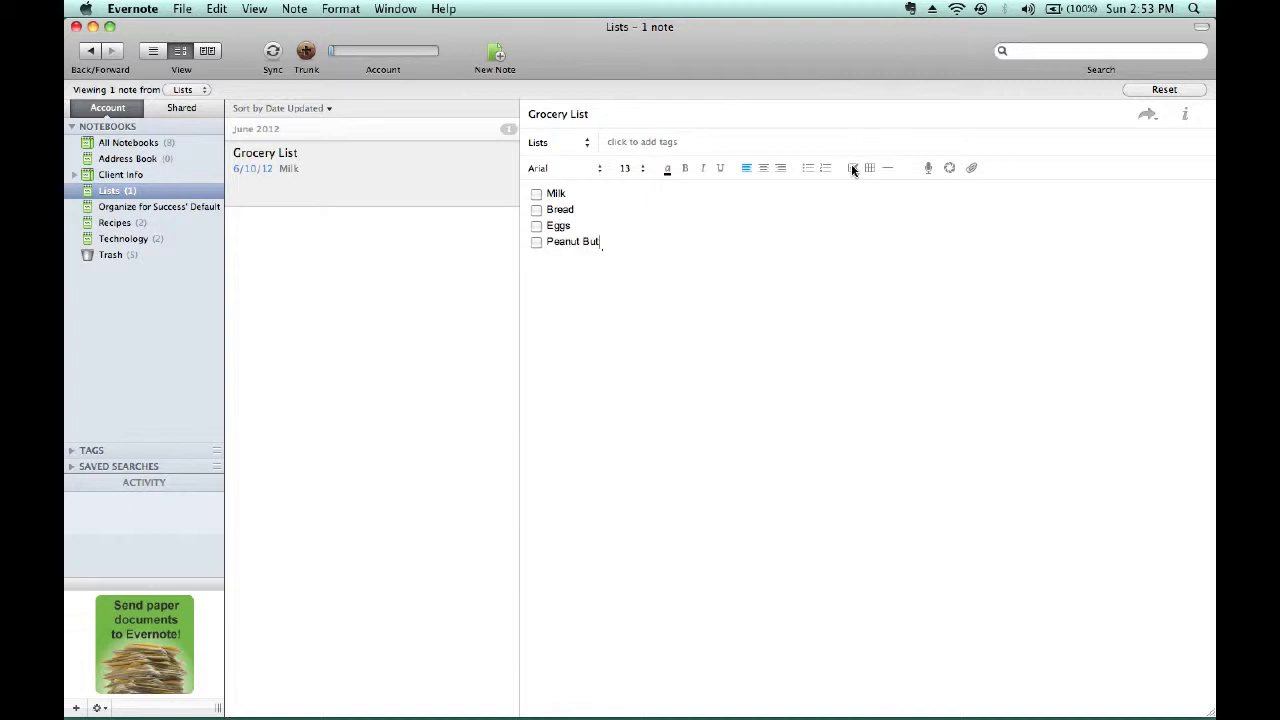
{"action": "type", "text": "ter"}
- Below the checklist, add a line without a checkbox reading "*** Harris Teeter on" followed by the store's street and phone number
{"action": "key", "text": "Return"}
{"action": "key", "text": "BackSpace"}
{"action": "type", "text": "*** Harris Tee"}
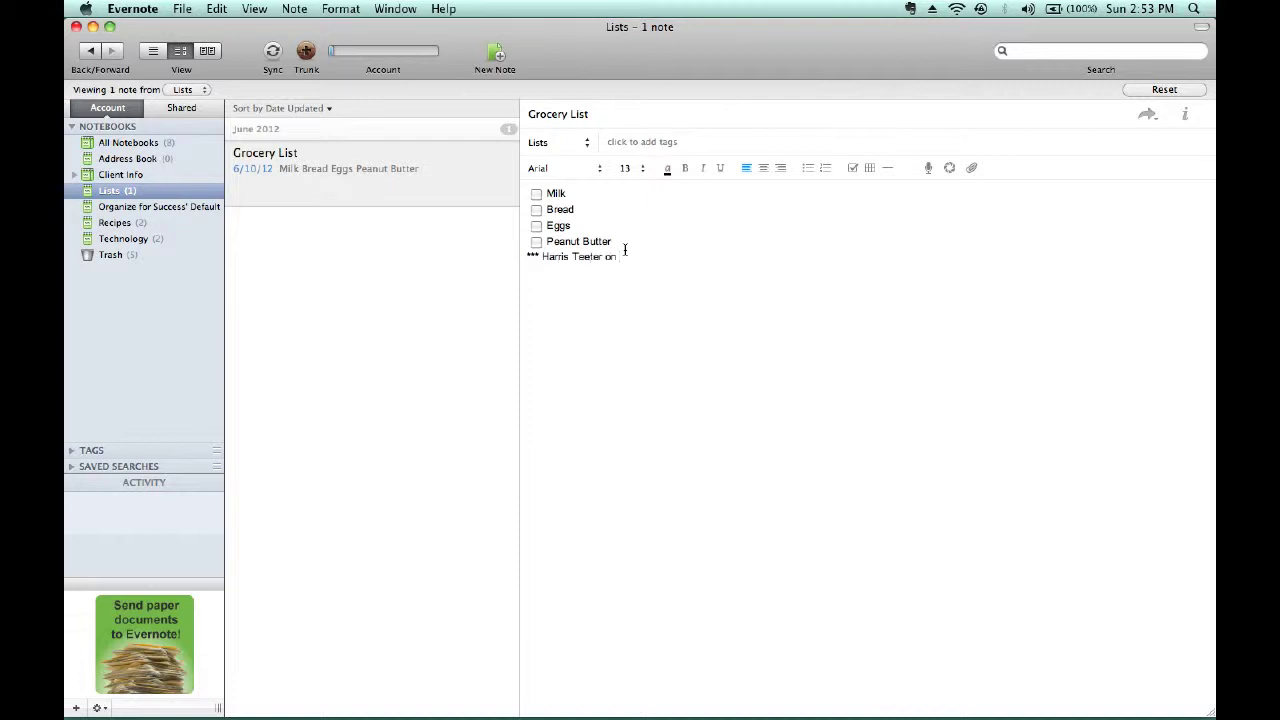
{"action": "type", "text": "Smith Drive"}
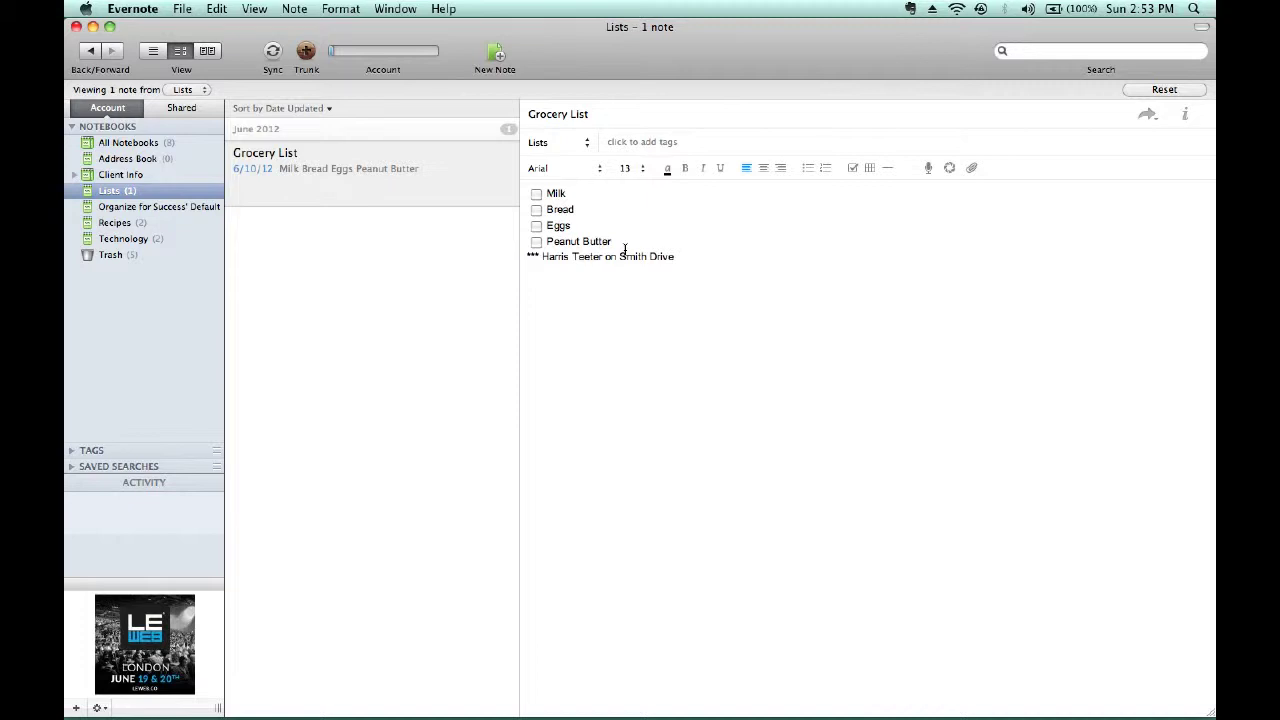
{"action": "type", "text": " 555-123-4567"}
- Mark Milk and Eggs as checked off in the grocery list
{"action": "left_click", "coordinate": [536, 194]}
{"action": "left_click", "coordinate": [536, 226]}
- Open an email draft for sharing the Grocery List note and discard it unsent
{"action": "left_click", "coordinate": [1147, 117]}
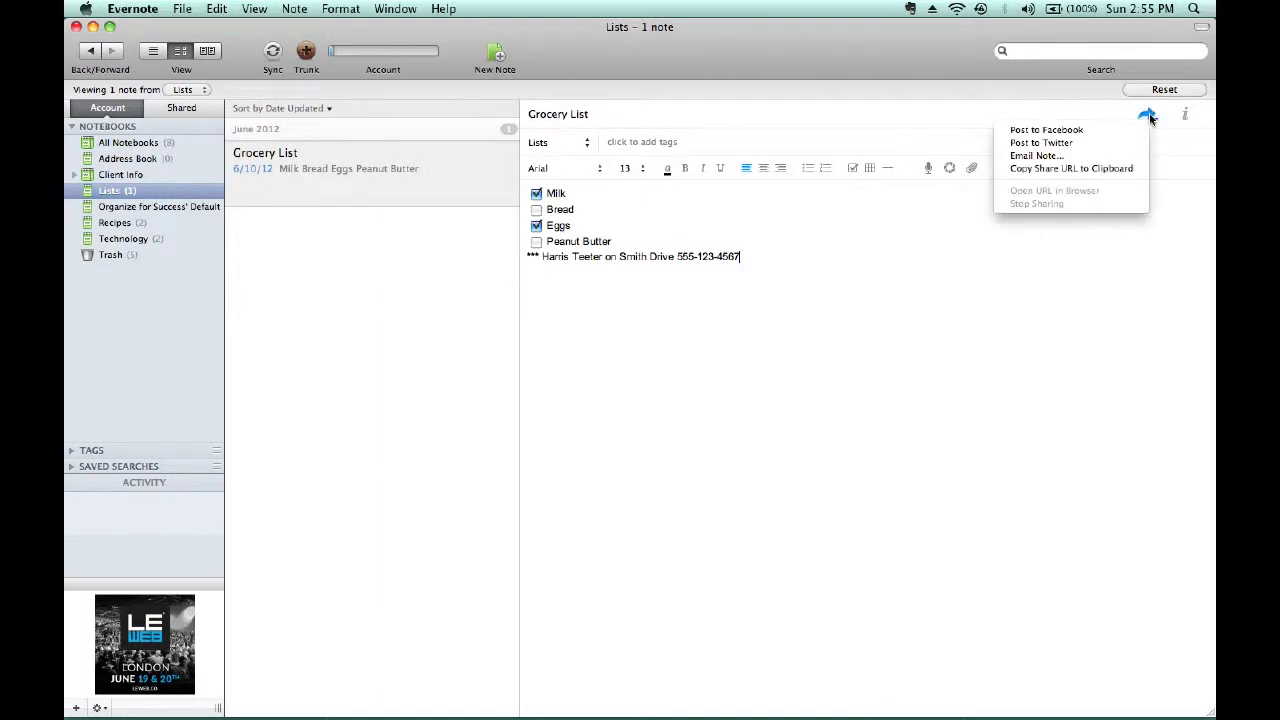
{"action": "left_click", "coordinate": [1096, 160]}
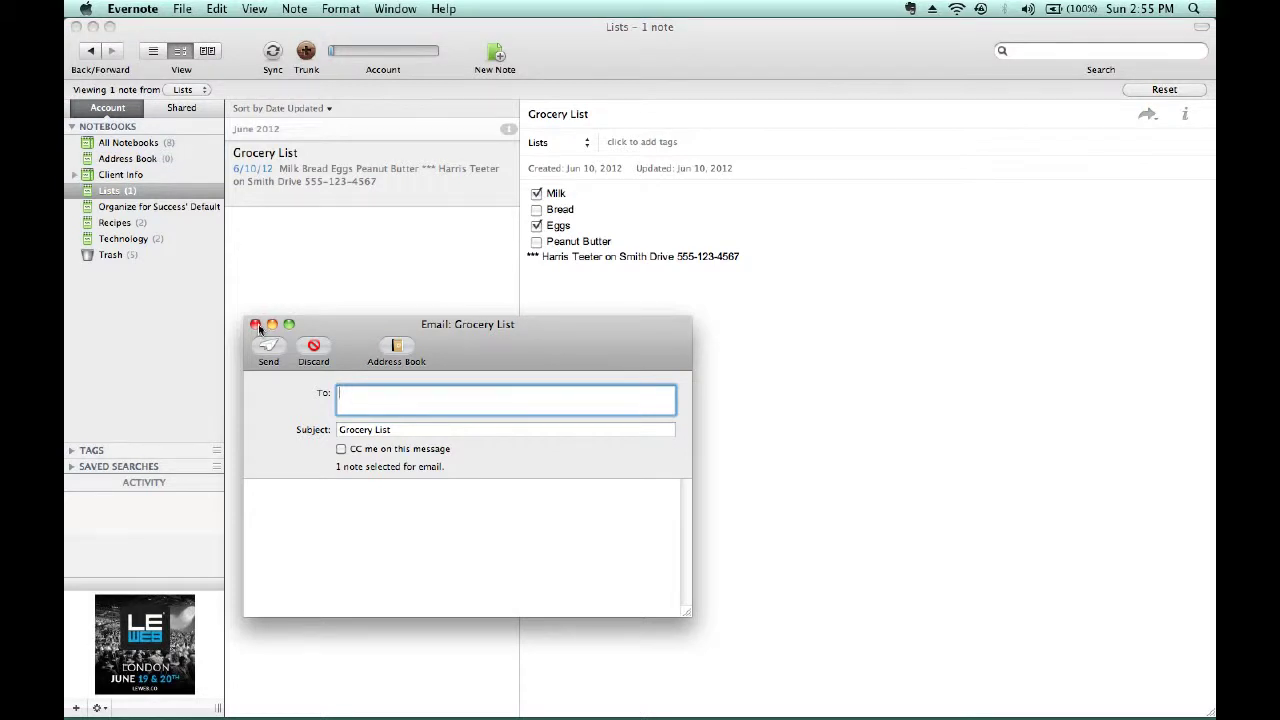
{"action": "left_click", "coordinate": [381, 346]}
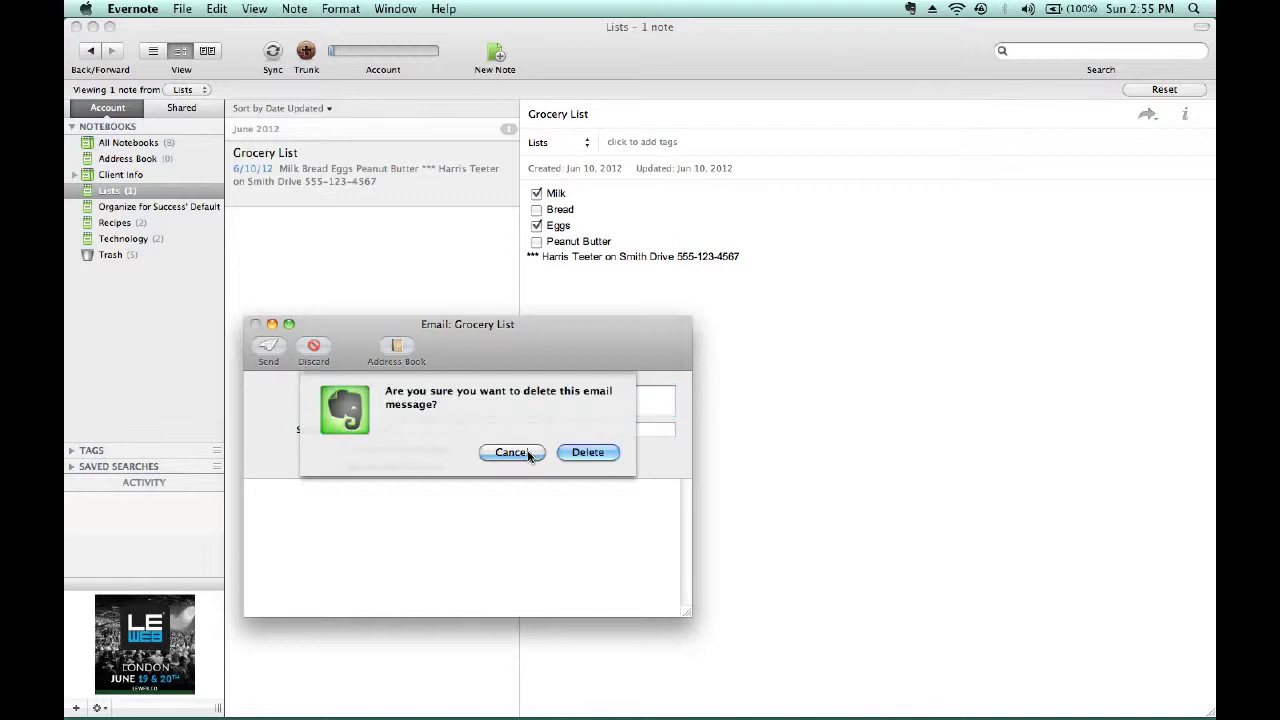
{"action": "left_click", "coordinate": [528, 453]}
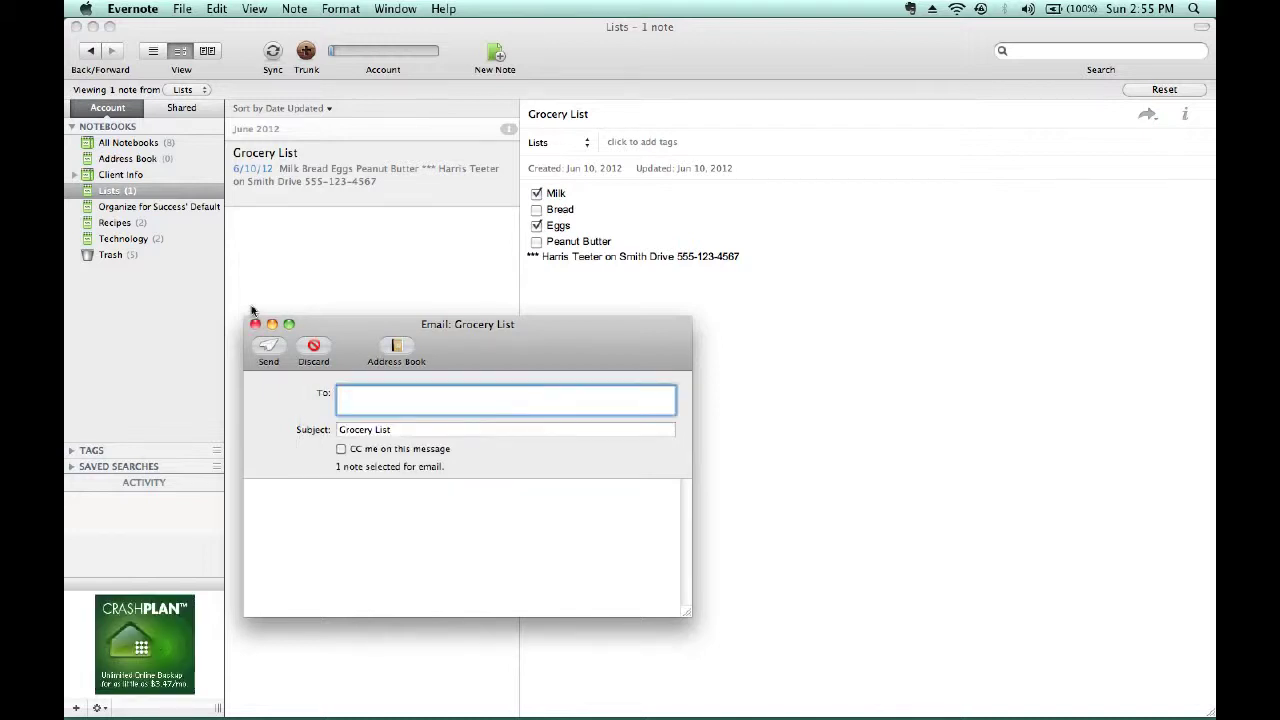
{"action": "left_click", "coordinate": [255, 324]}
{"action": "left_click", "coordinate": [610, 452]}
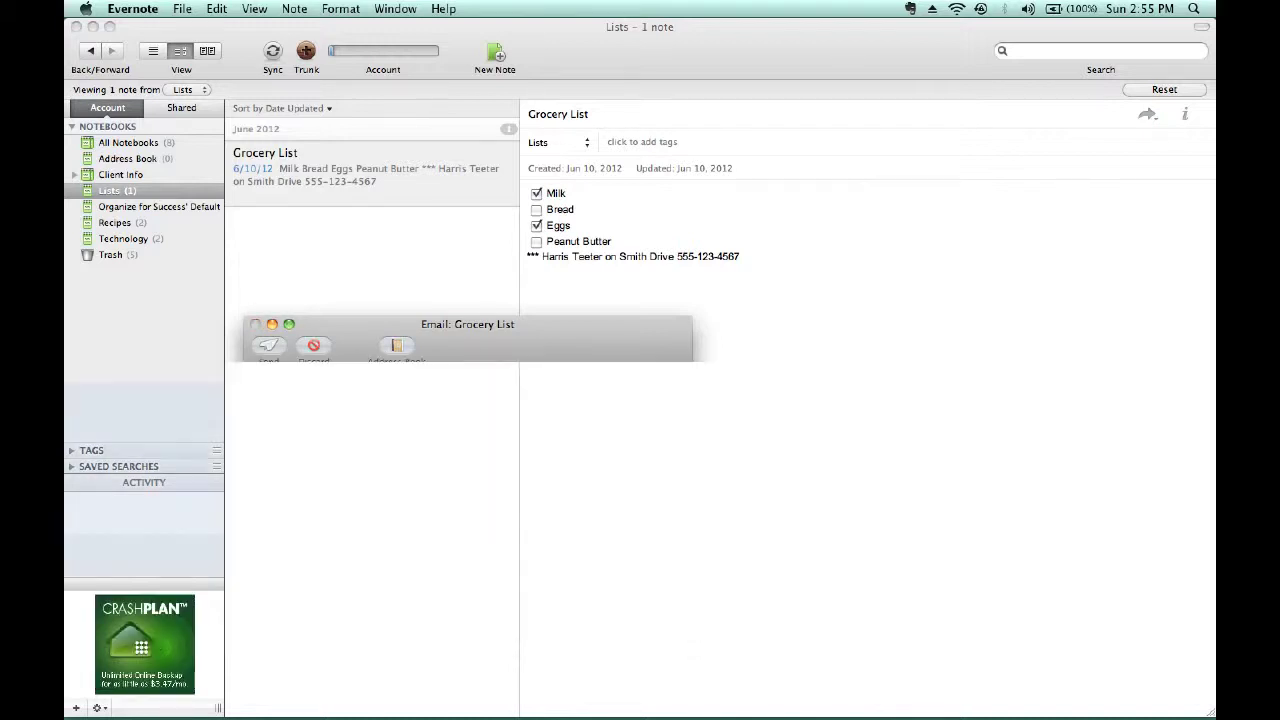
{"action": "left_click", "coordinate": [1148, 116]}
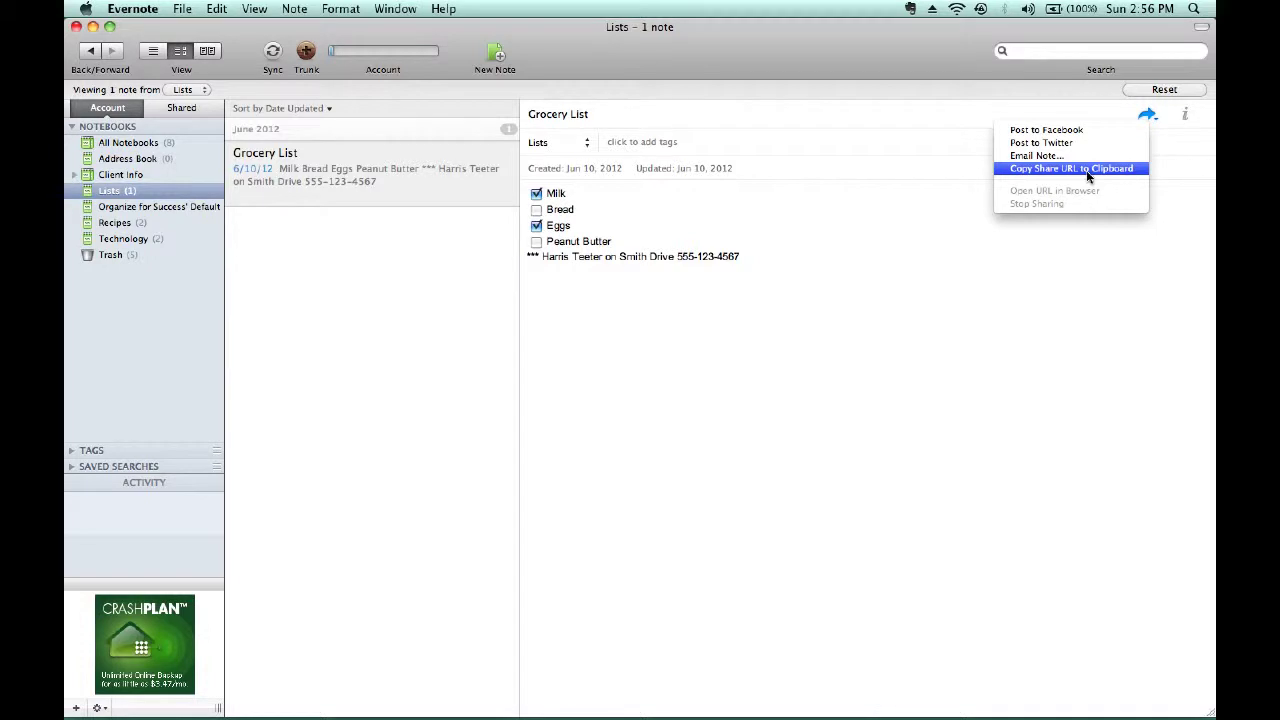
{"action": "left_click", "coordinate": [888, 349]}
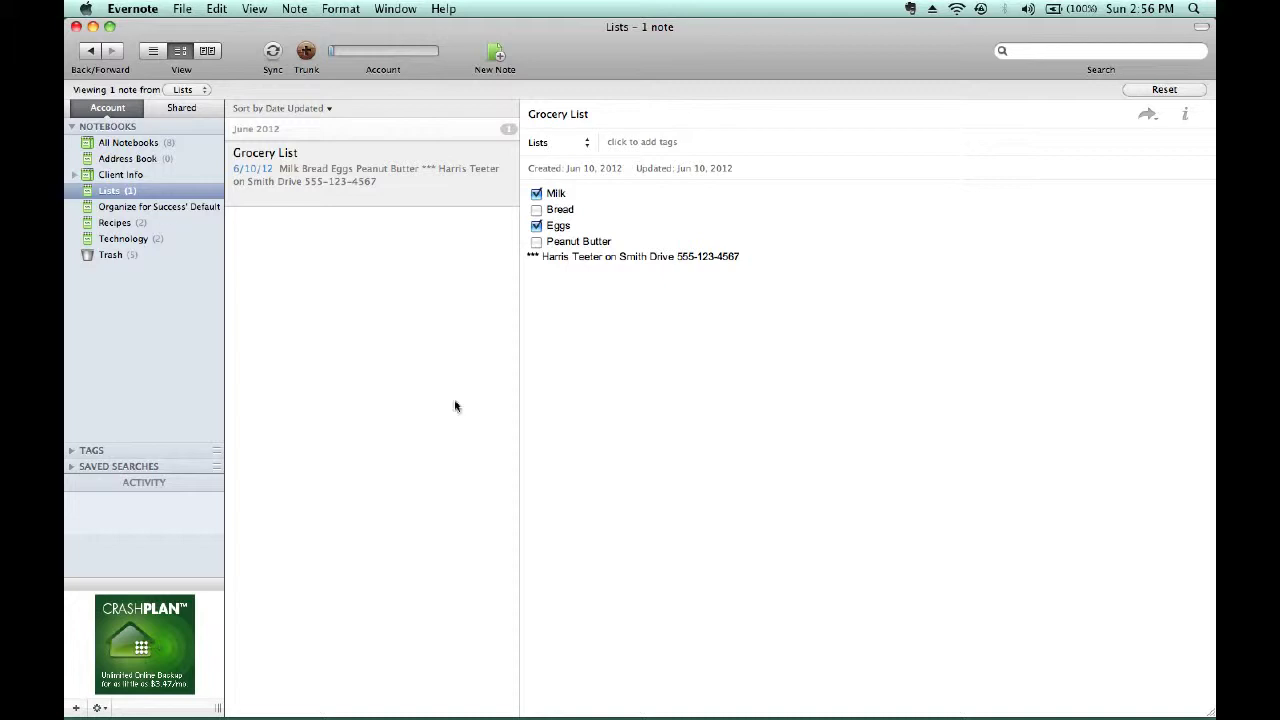
- Open the Contact Information note in the Organize for Success' Default notebook
{"action": "left_click", "coordinate": [156, 208]}
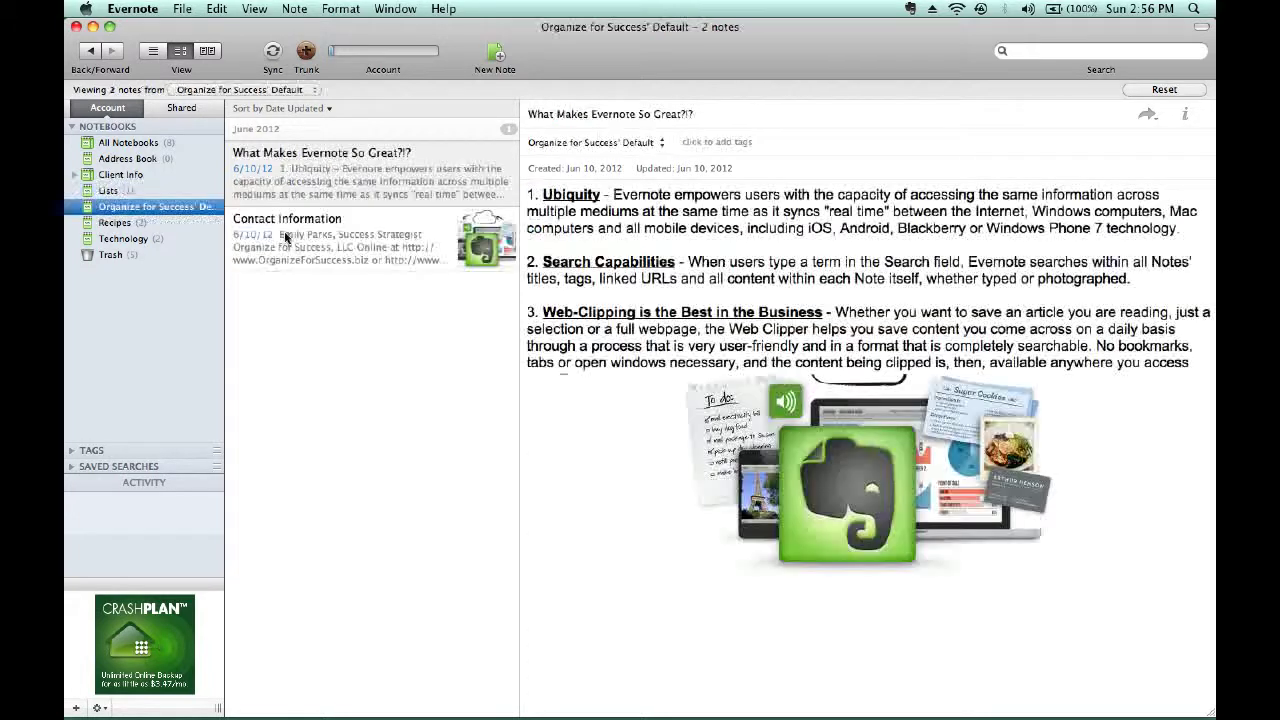
{"action": "left_click", "coordinate": [285, 236]}
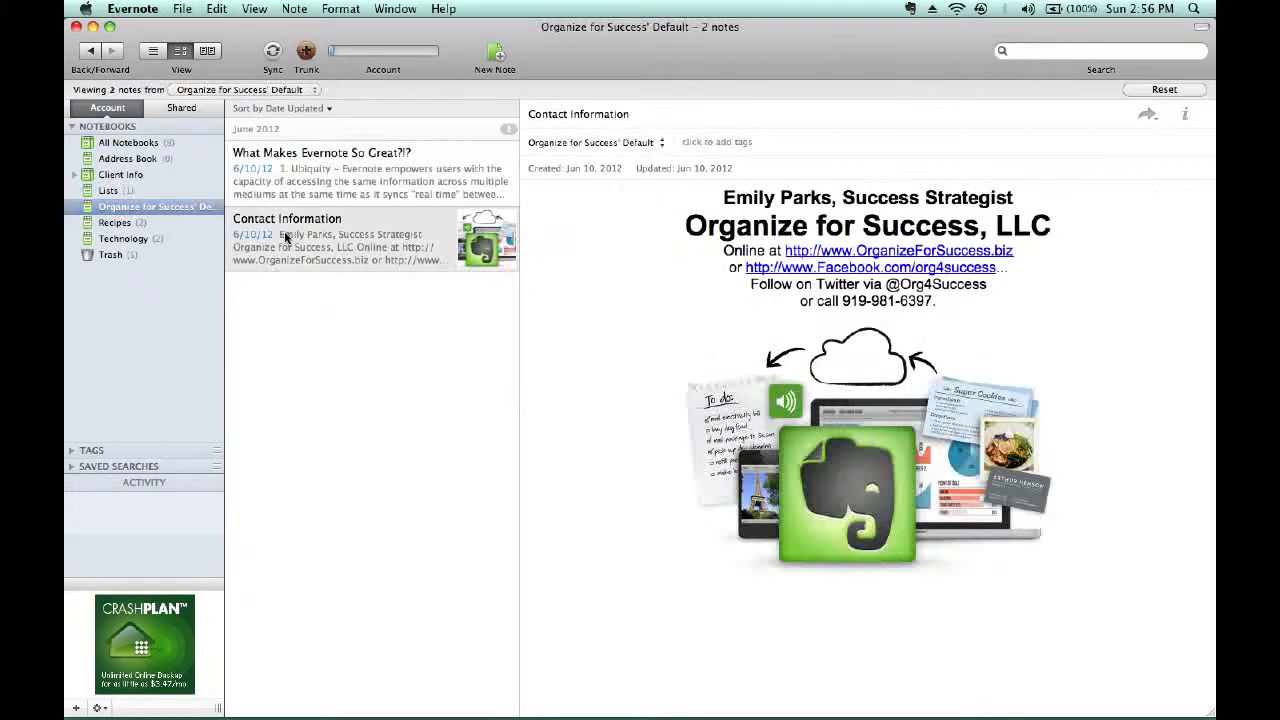